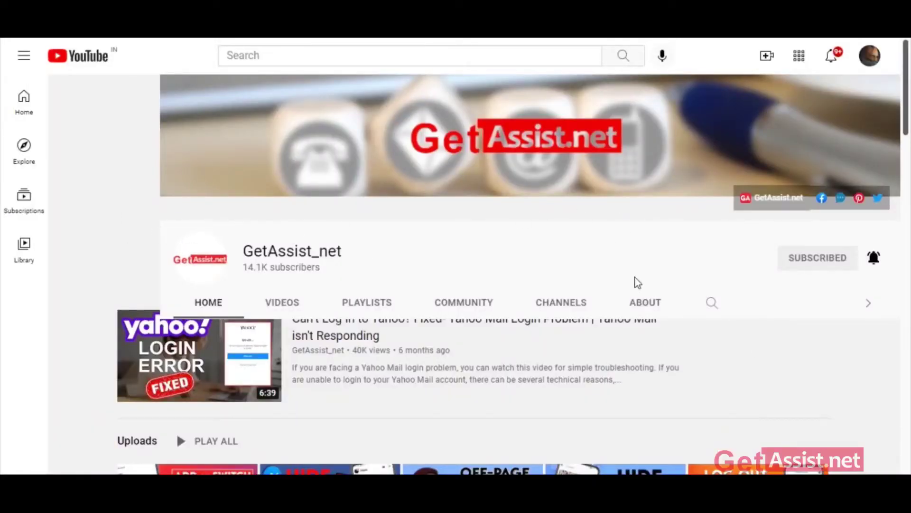
Step: Show the GetAssist_net channel's Videos tab and scroll down through its upload thumbnails
{"action": "scroll", "coordinate": [557, 290], "scroll_direction": "down", "scroll_amount": 4}
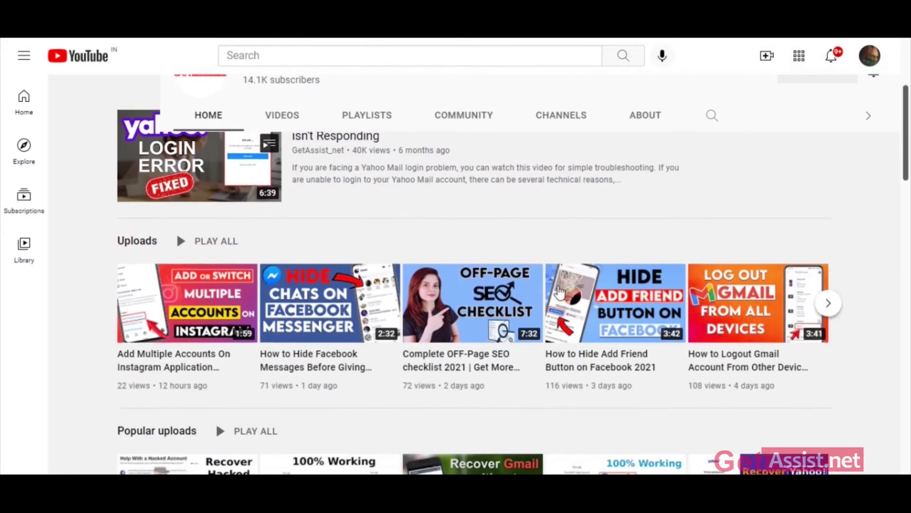
{"action": "left_click", "coordinate": [281, 119]}
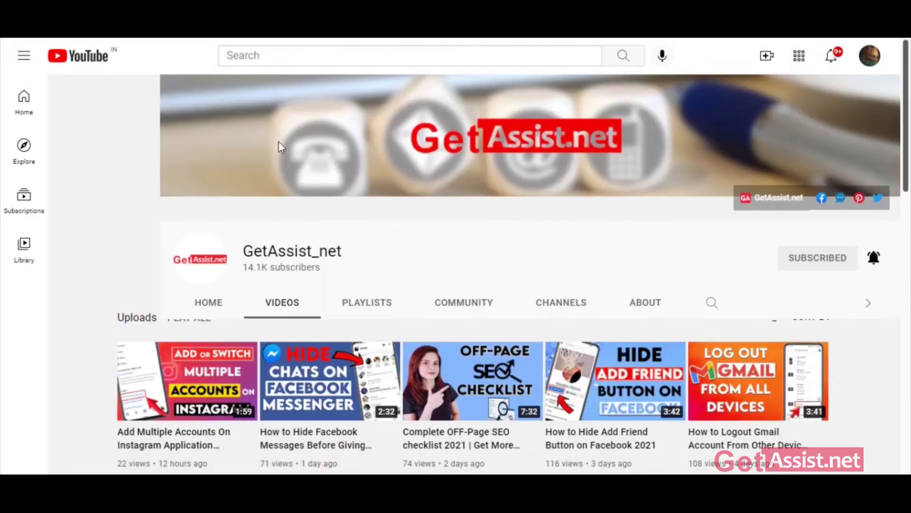
{"action": "scroll", "coordinate": [456, 266], "scroll_direction": "down", "scroll_amount": 1}
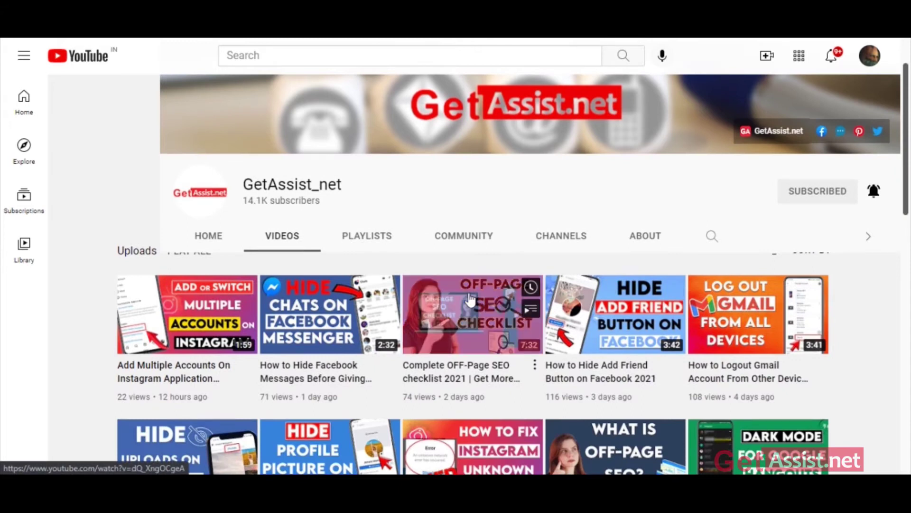
{"action": "scroll", "coordinate": [467, 301], "scroll_direction": "down", "scroll_amount": 1}
{"action": "scroll", "coordinate": [467, 301], "scroll_direction": "down", "scroll_amount": 7}
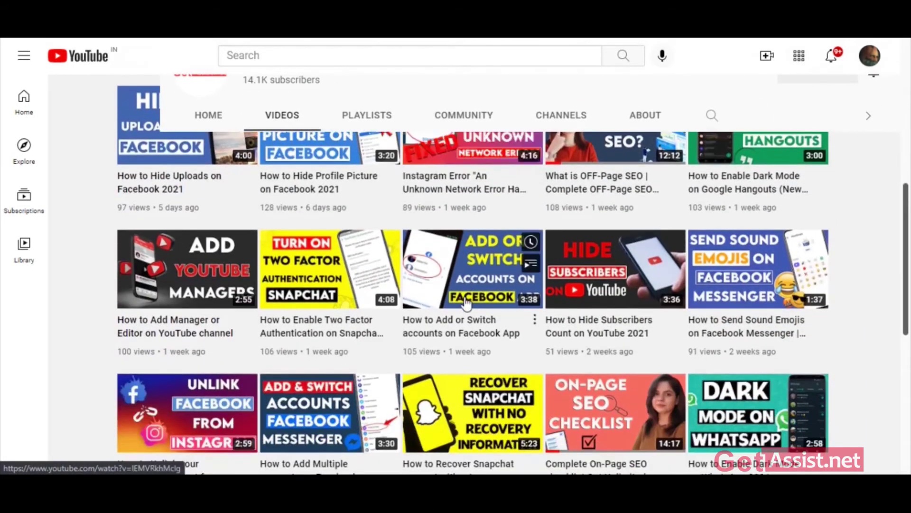
{"action": "scroll", "coordinate": [468, 301], "scroll_direction": "down", "scroll_amount": 6}
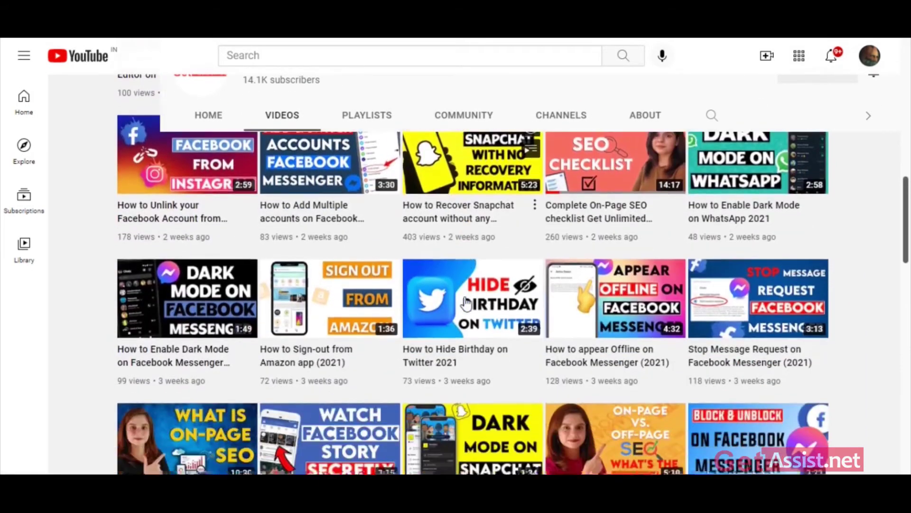
{"action": "scroll", "coordinate": [468, 301], "scroll_direction": "down", "scroll_amount": 5}
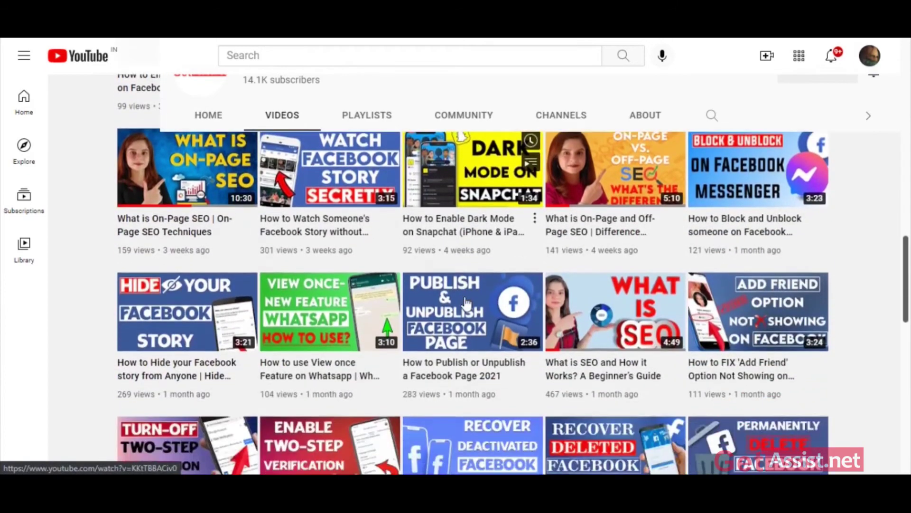
{"action": "scroll", "coordinate": [467, 302], "scroll_direction": "down", "scroll_amount": 5}
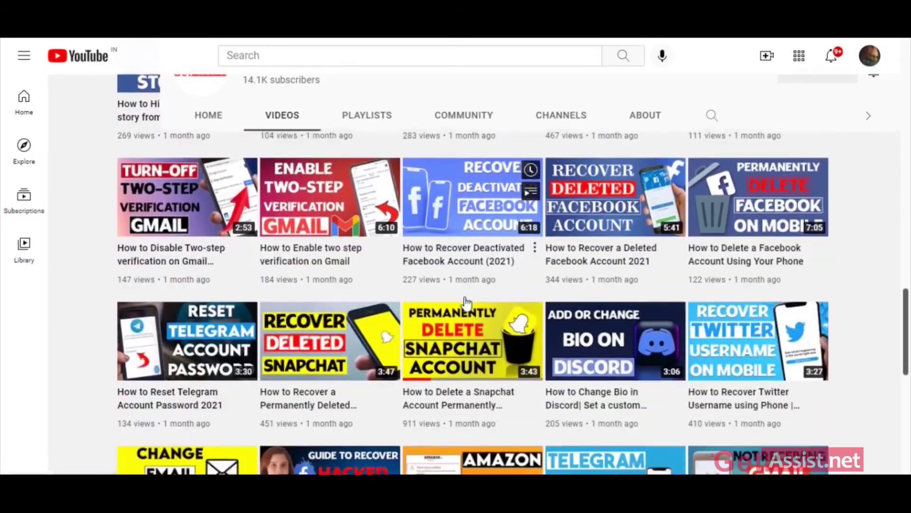
{"action": "scroll", "coordinate": [466, 302], "scroll_direction": "down", "scroll_amount": 2}
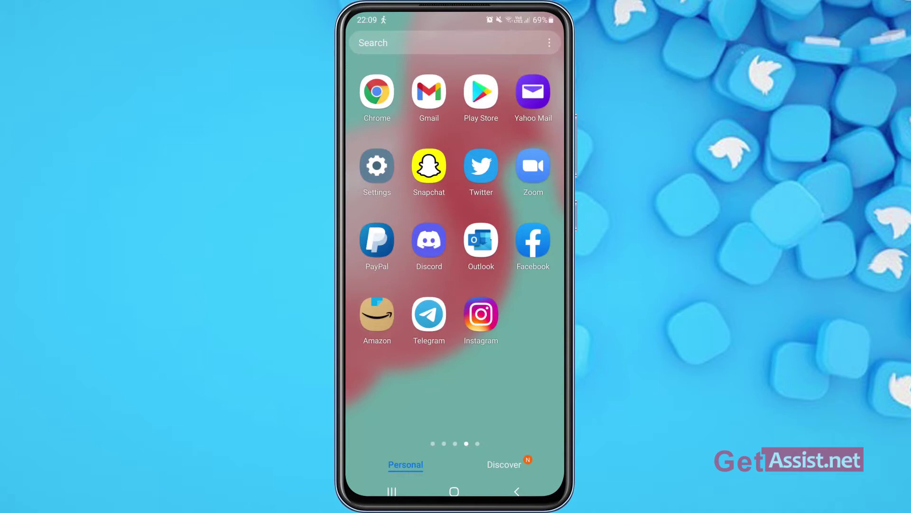
Step: Launch Twitter, go to the Home feed, and reveal the side menu's add-account options
{"action": "left_click", "coordinate": [482, 166]}
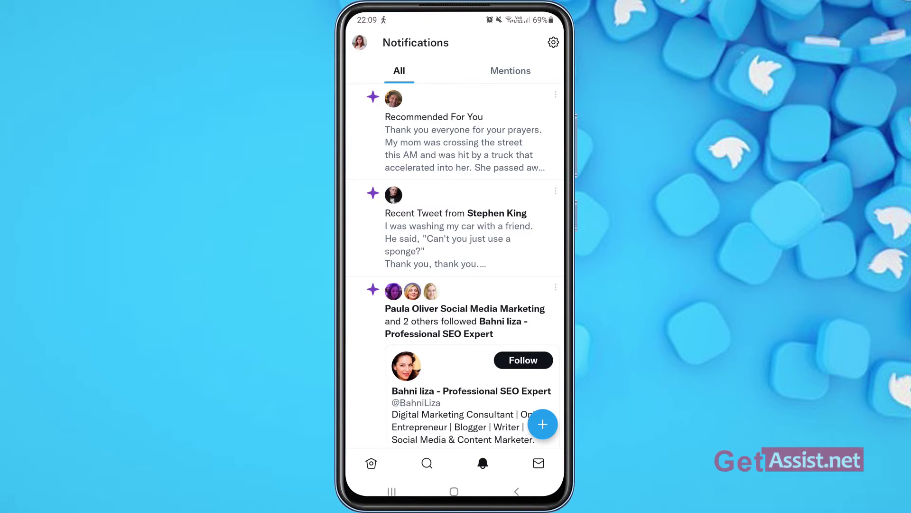
{"action": "left_click", "coordinate": [371, 463]}
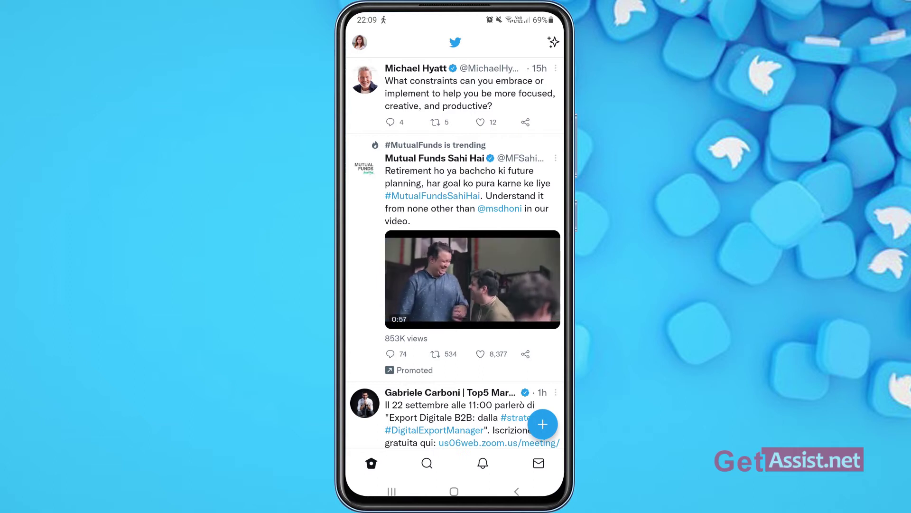
{"action": "left_click", "coordinate": [360, 43]}
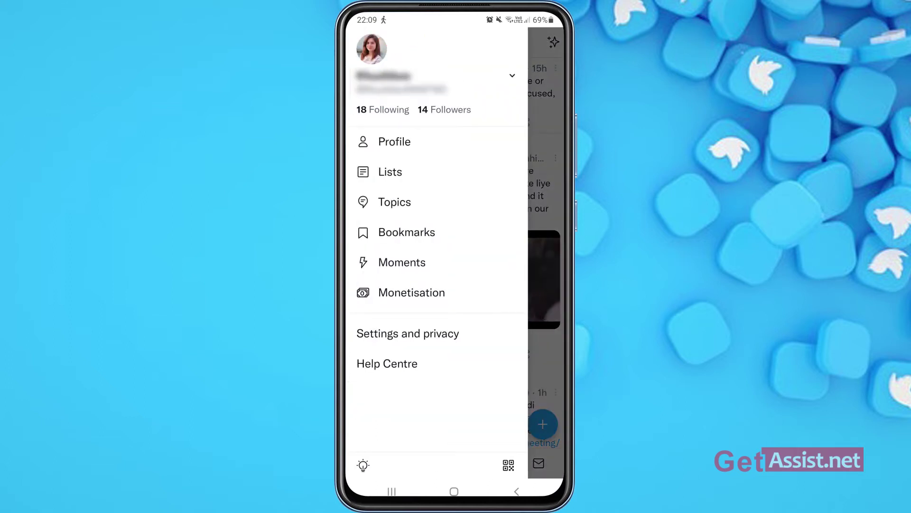
{"action": "left_click", "coordinate": [512, 75]}
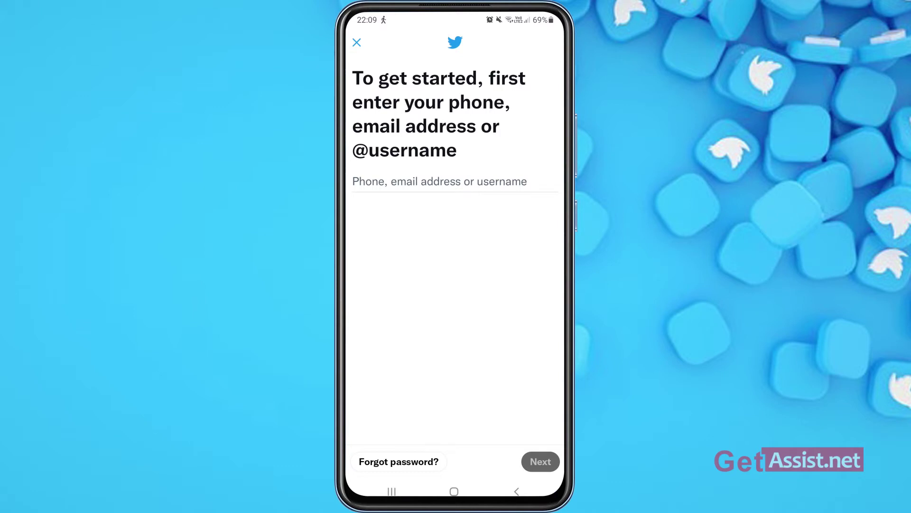
Step: Log in to a second existing account by entering its username and the account password
{"action": "left_click", "coordinate": [454, 182]}
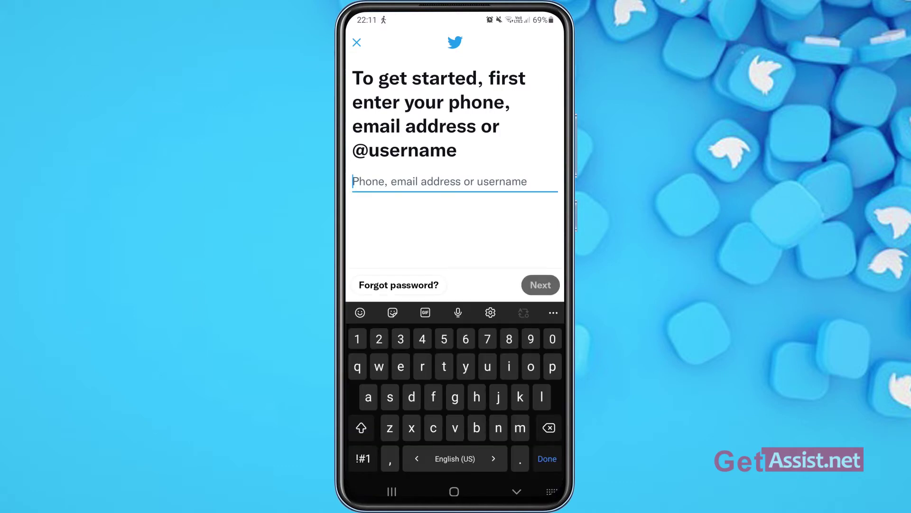
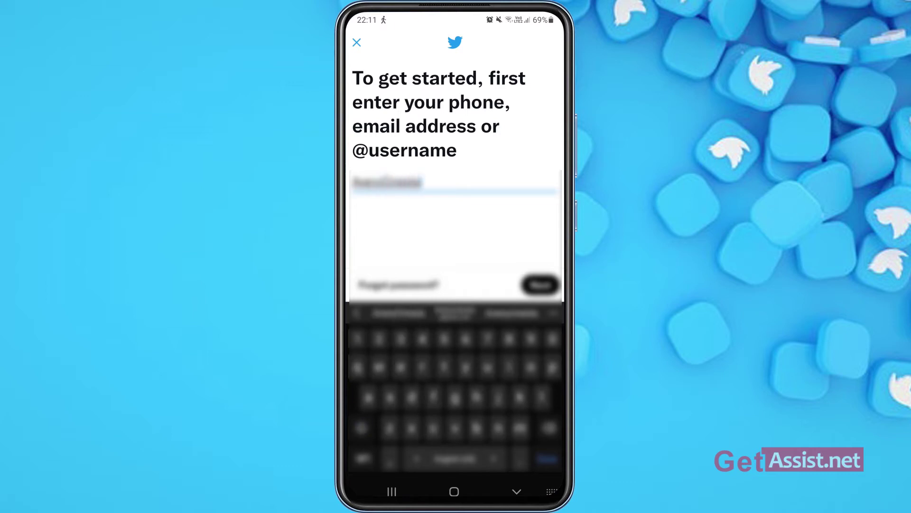
{"action": "key", "text": "Escape"}
{"action": "left_click", "coordinate": [539, 460]}
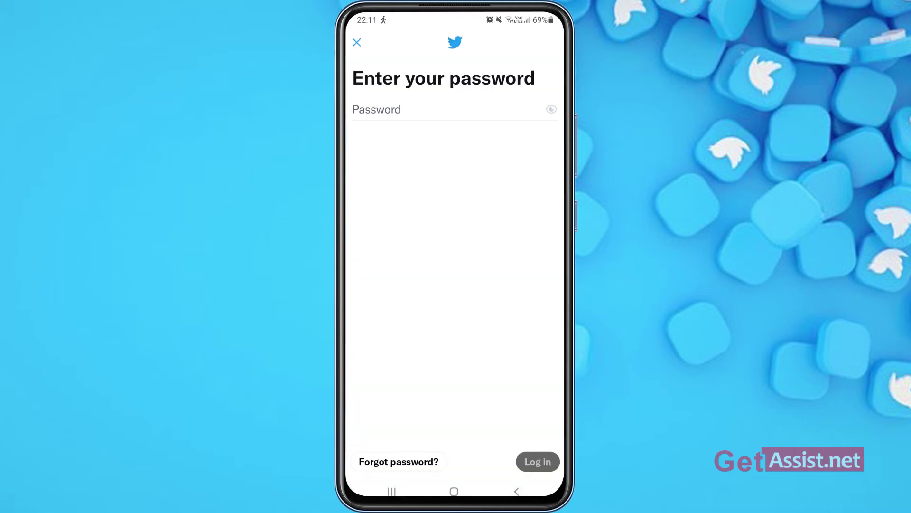
{"action": "left_click", "coordinate": [455, 109]}
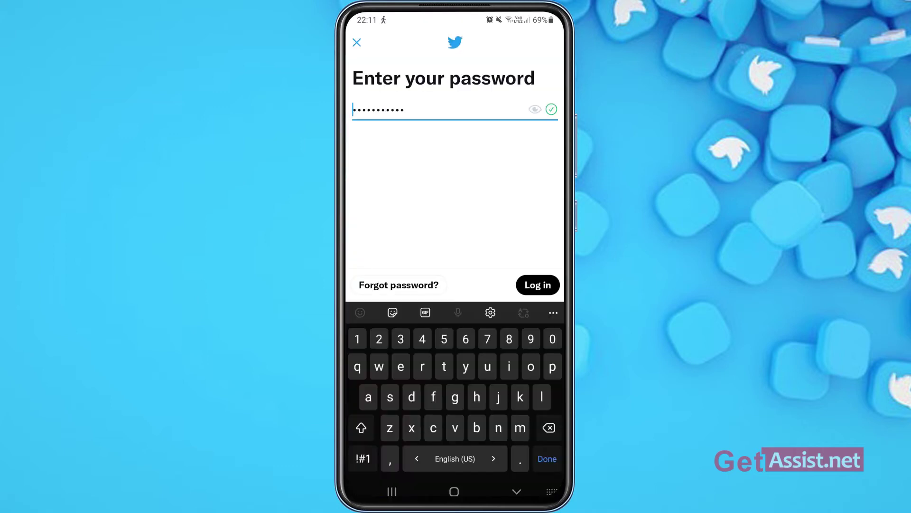
{"action": "left_click", "coordinate": [537, 285]}
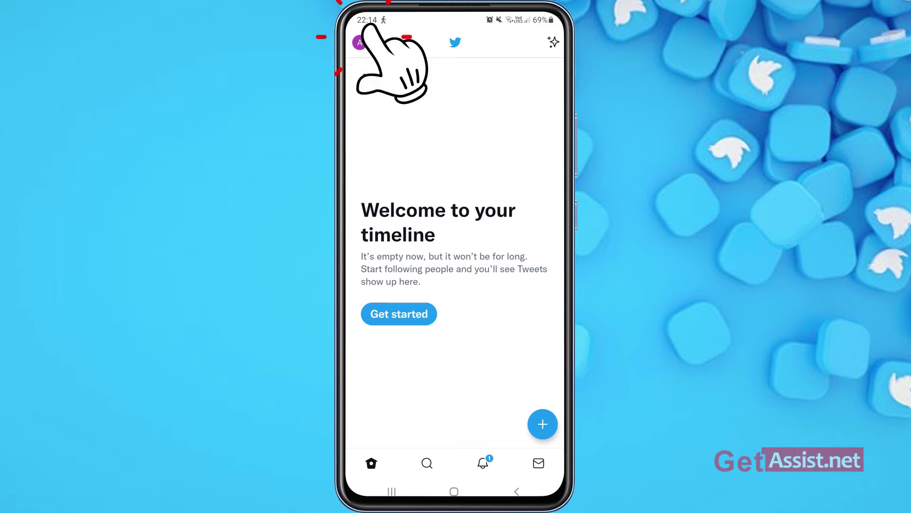
{"action": "left_click", "coordinate": [359, 42]}
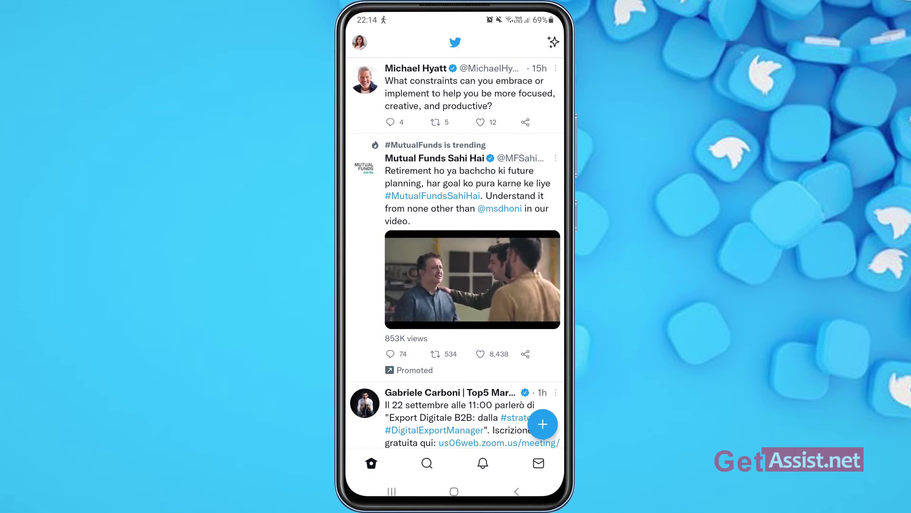
{"action": "left_click", "coordinate": [360, 42]}
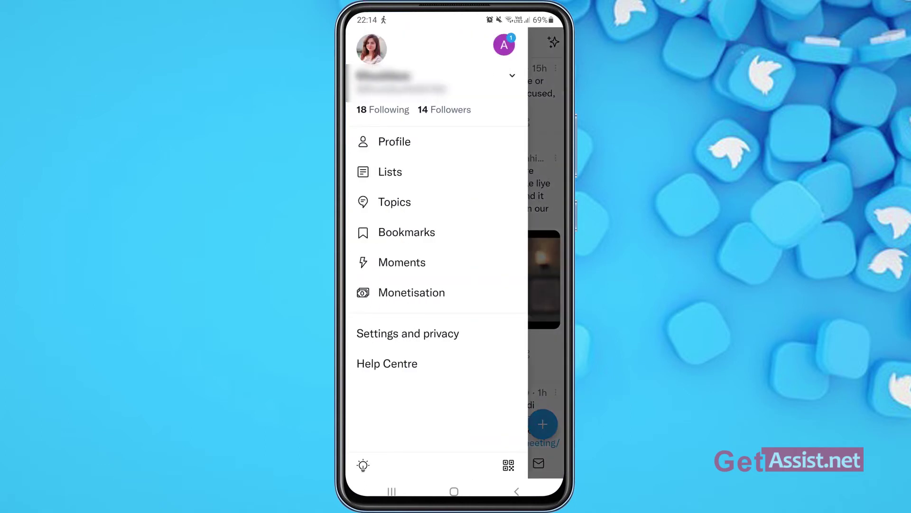
{"action": "left_click", "coordinate": [394, 142]}
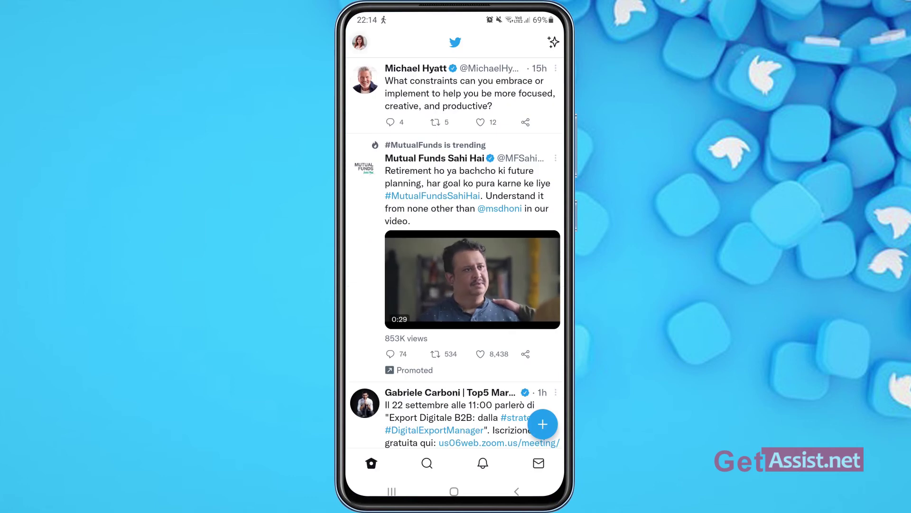
{"action": "left_click", "coordinate": [359, 40]}
{"action": "left_click", "coordinate": [512, 76]}
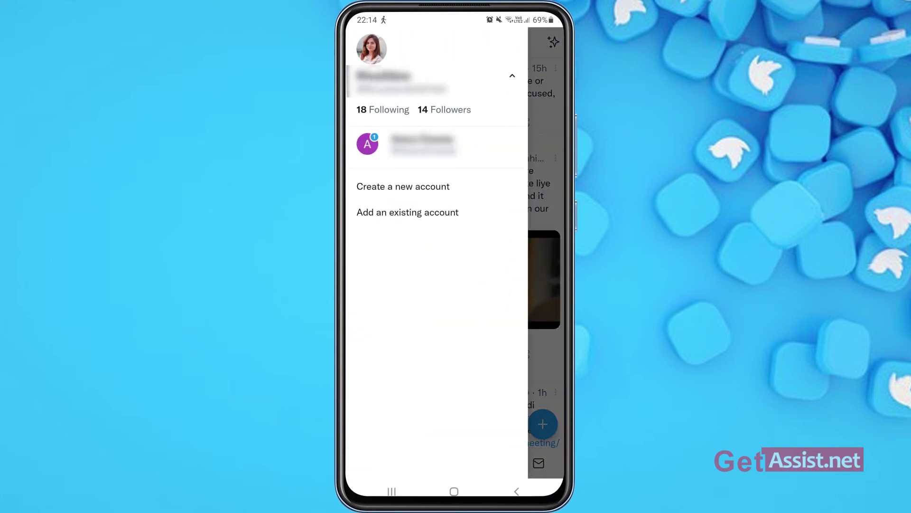
{"action": "left_click", "coordinate": [398, 144]}
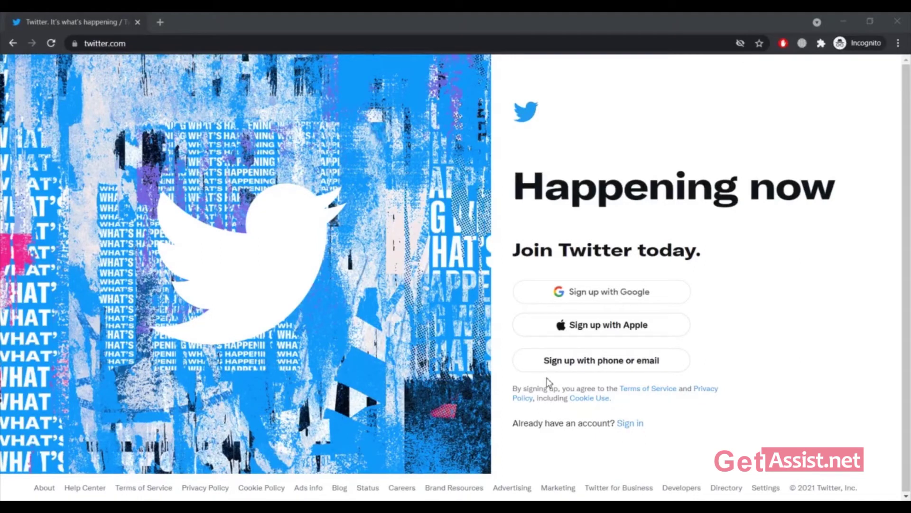
Step: On twitter.com, choose to sign in with phone, email or username
{"action": "left_click", "coordinate": [638, 428]}
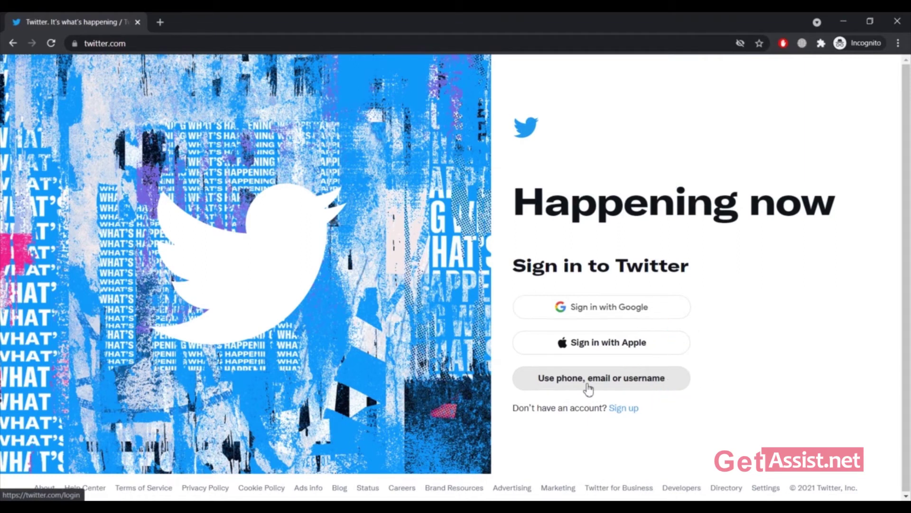
{"action": "left_click", "coordinate": [587, 385]}
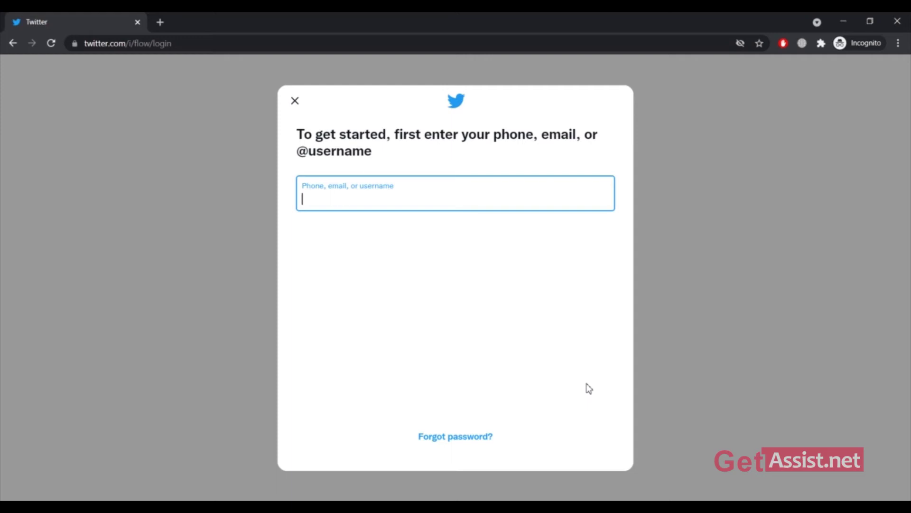
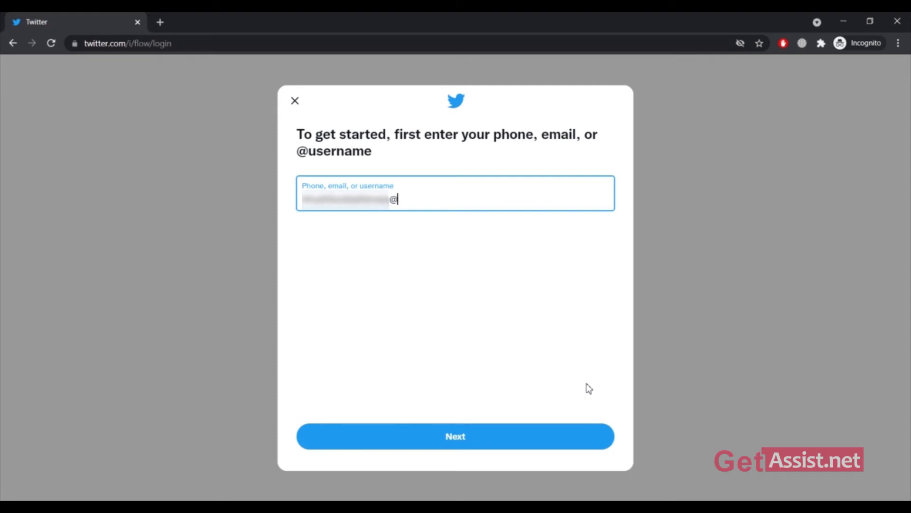
Step: Sign in with the first account's email address and password
{"action": "left_click", "coordinate": [491, 434]}
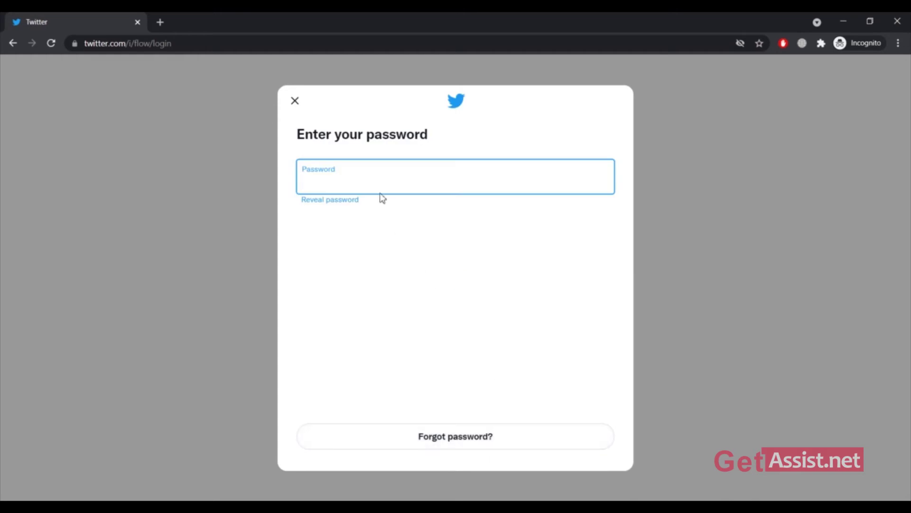
{"action": "type", "text": "•••••••"}
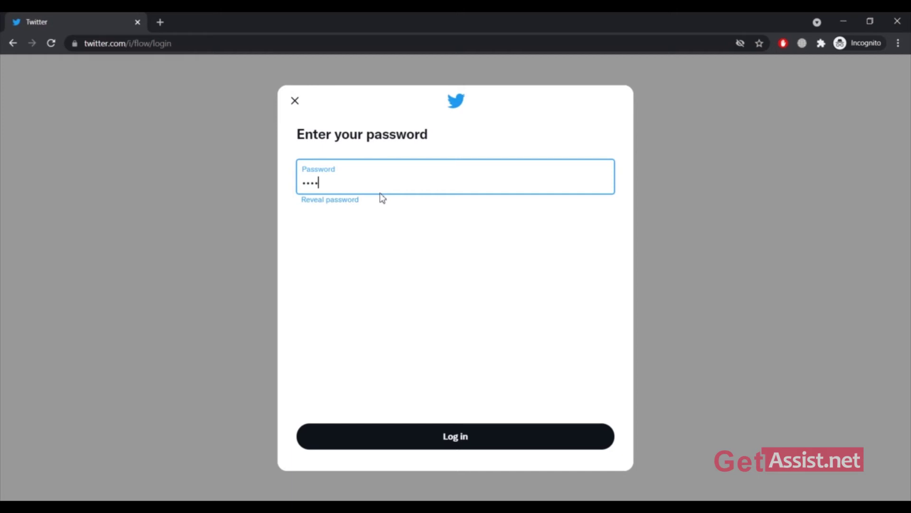
{"action": "type", "text": "•••"}
{"action": "left_click", "coordinate": [459, 438]}
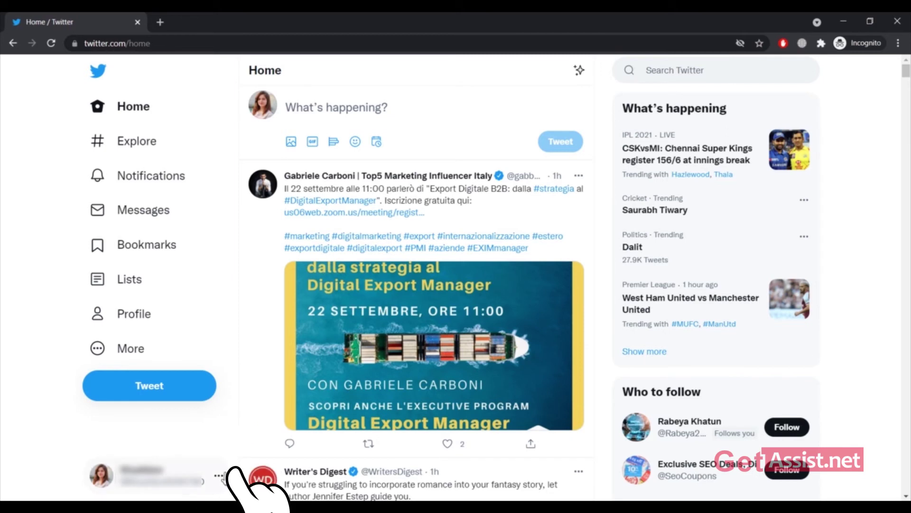
Step: From the bottom-left account button, choose 'Add an existing account'
{"action": "left_click", "coordinate": [219, 477]}
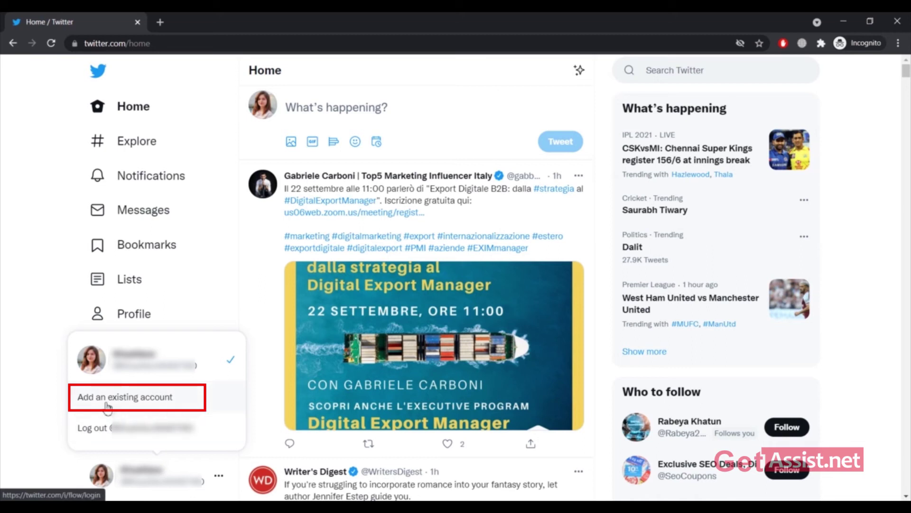
{"action": "left_click", "coordinate": [106, 401]}
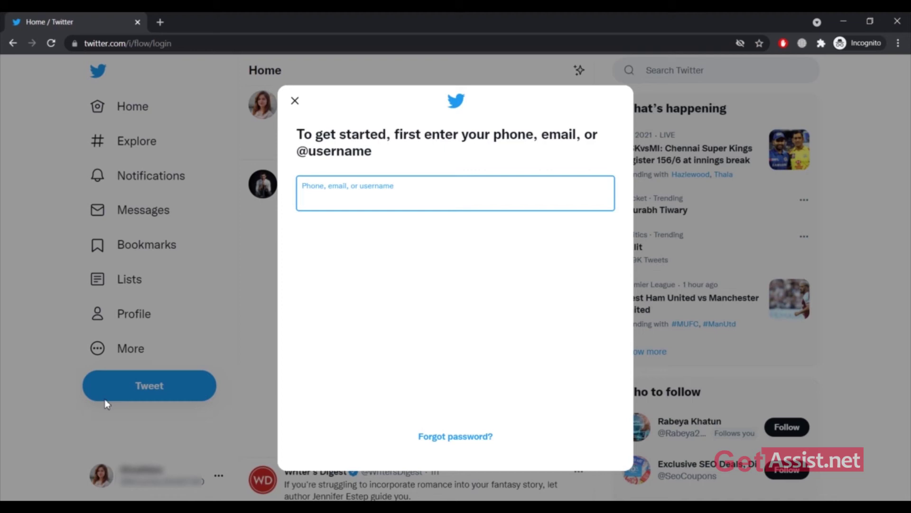
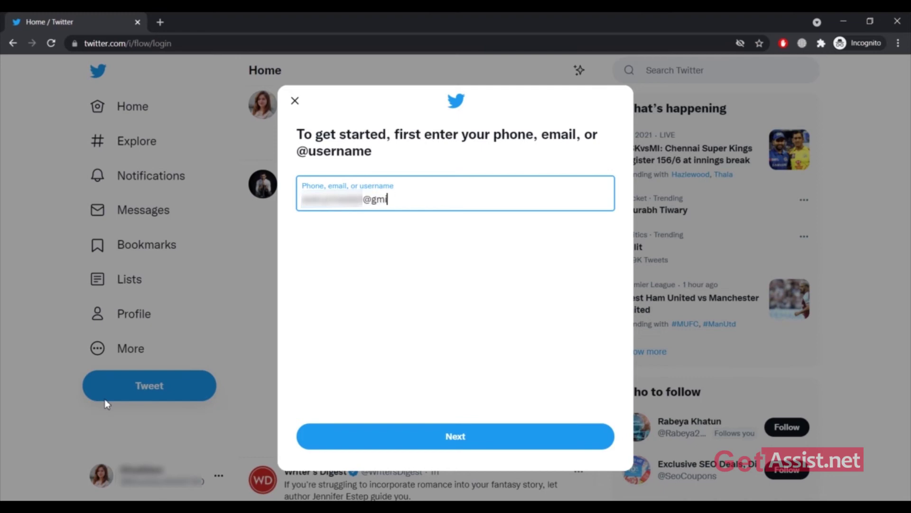
Step: Enter the second account's email, its username for verification, and its password to log in
{"action": "left_click", "coordinate": [507, 433]}
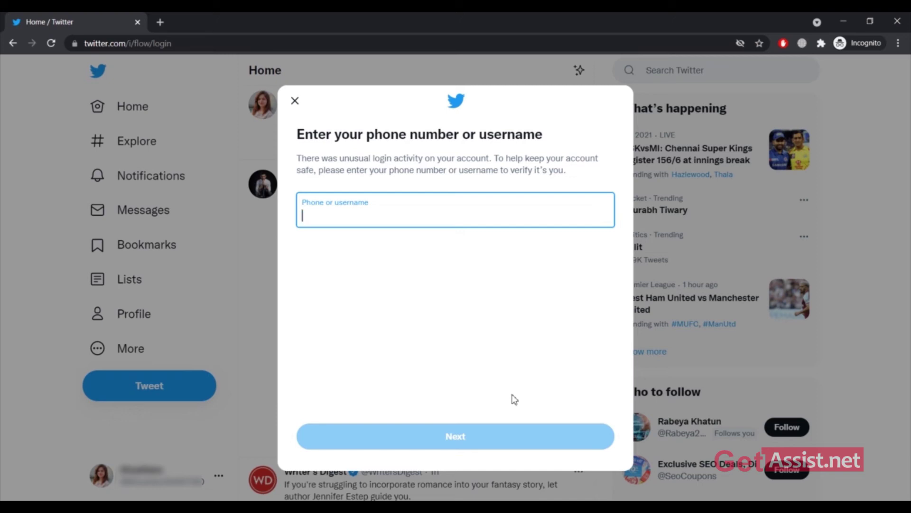
{"action": "type", "text": "usernameabc"}
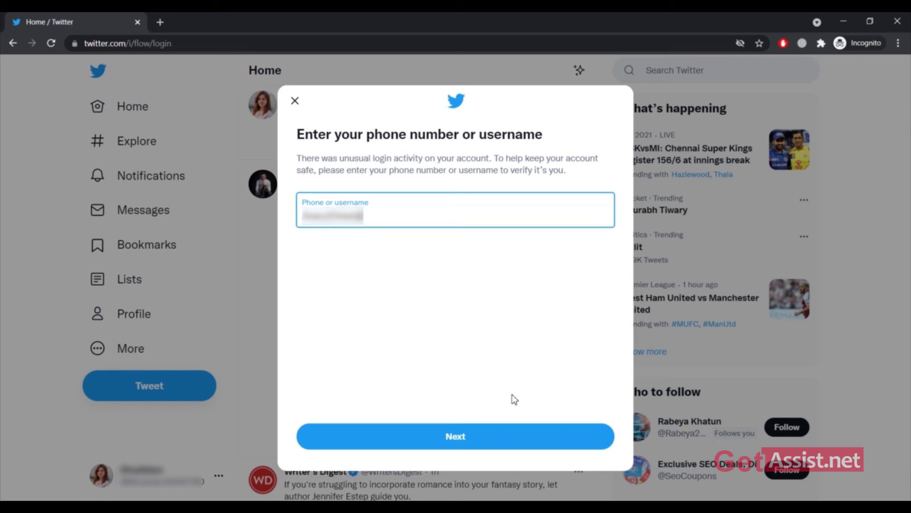
{"action": "left_click", "coordinate": [488, 435]}
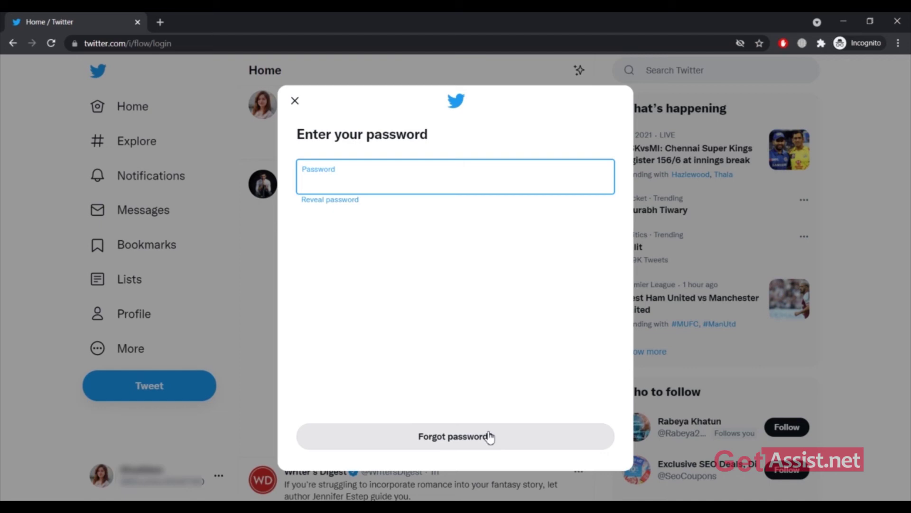
{"action": "type", "text": "*****"}
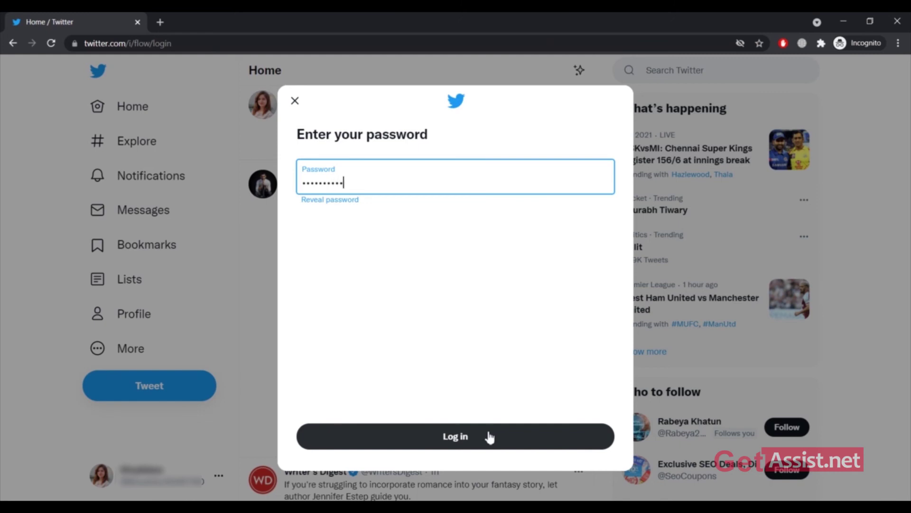
{"action": "left_click", "coordinate": [489, 436]}
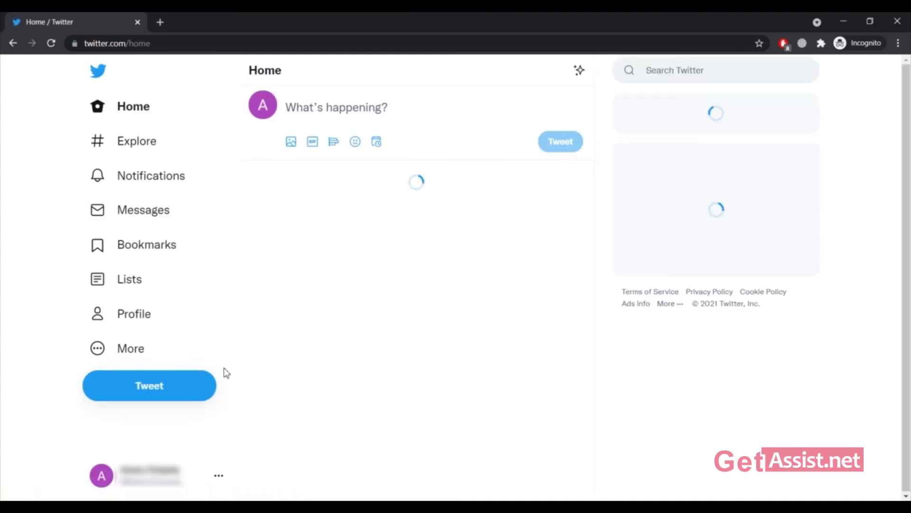
Step: Switch to the other signed-in account from the account button's list
{"action": "scroll", "coordinate": [489, 303], "scroll_direction": "down", "scroll_amount": 4}
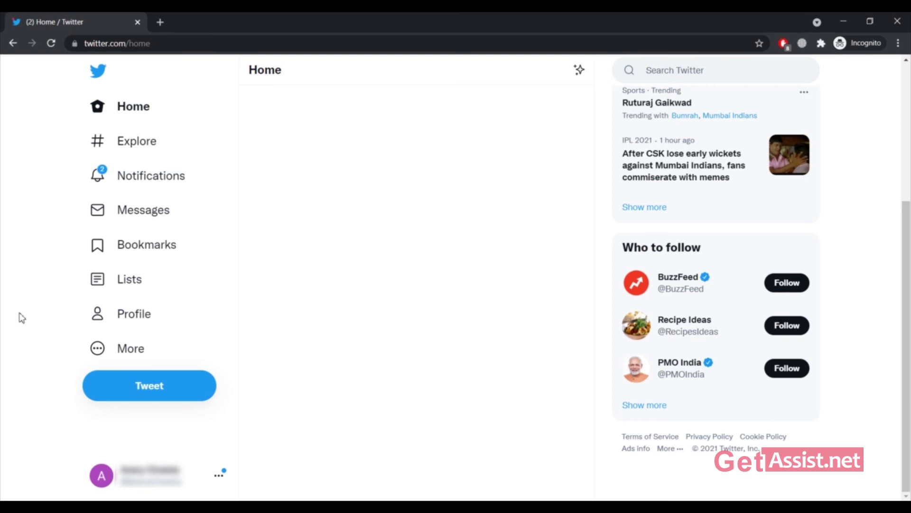
{"action": "left_click", "coordinate": [221, 477]}
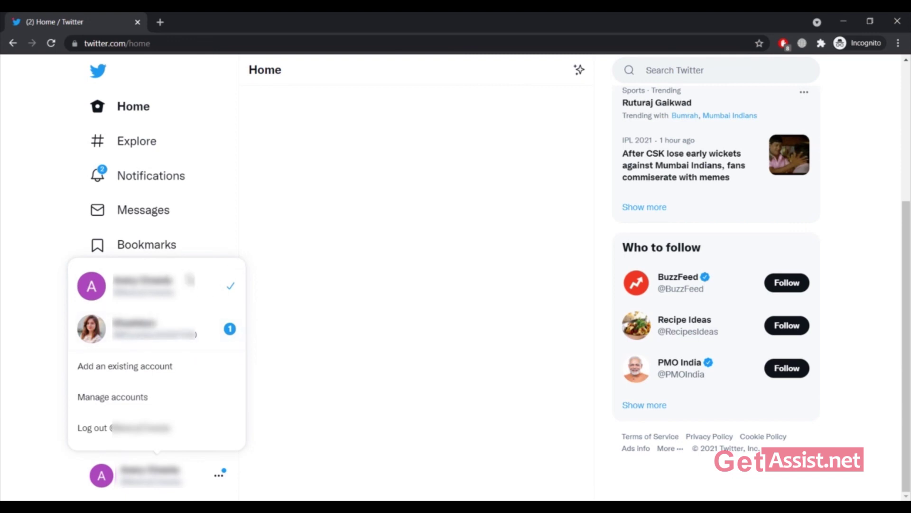
{"action": "left_click", "coordinate": [183, 326]}
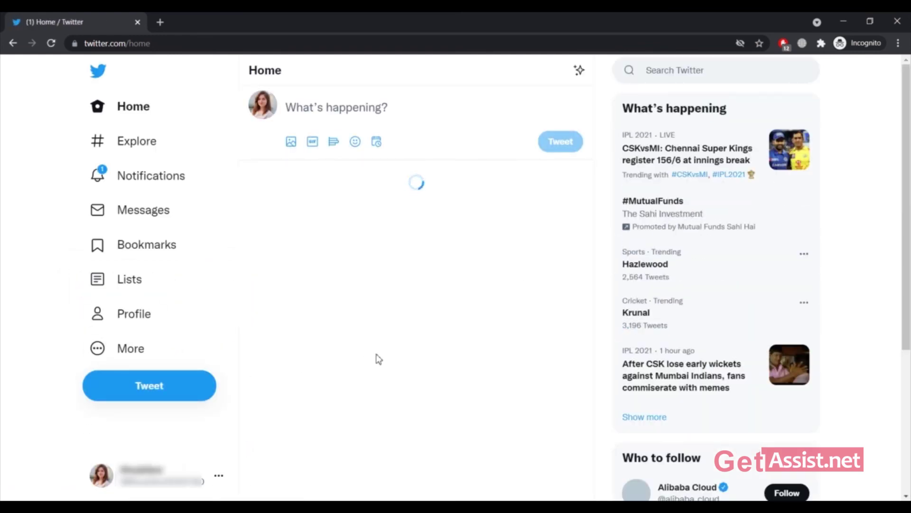
Step: Switch back to the second account from the account list
{"action": "scroll", "coordinate": [379, 359], "scroll_direction": "down", "scroll_amount": 5}
{"action": "scroll", "coordinate": [378, 357], "scroll_direction": "up", "scroll_amount": 5}
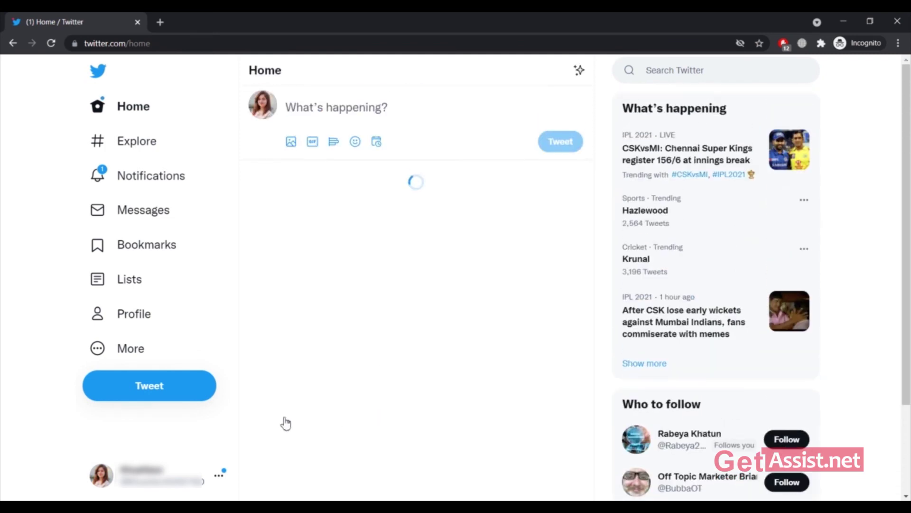
{"action": "left_click", "coordinate": [222, 479]}
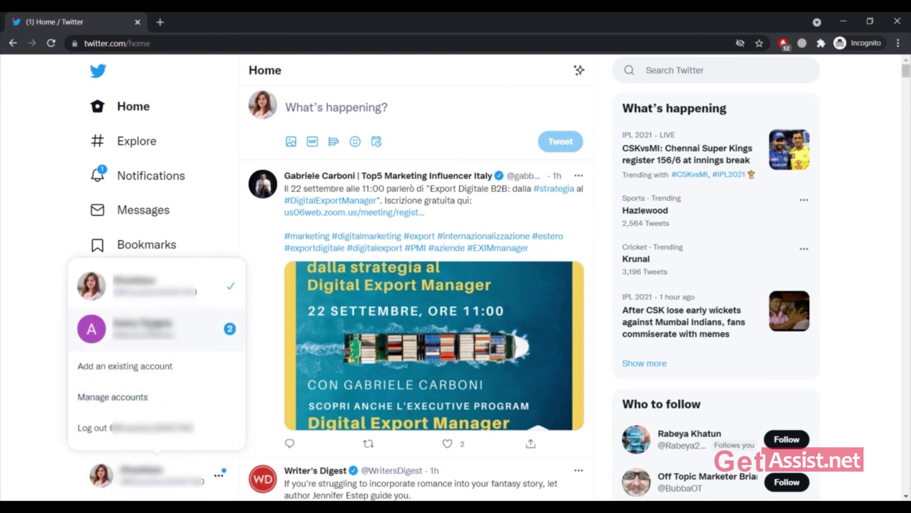
{"action": "left_click", "coordinate": [154, 328]}
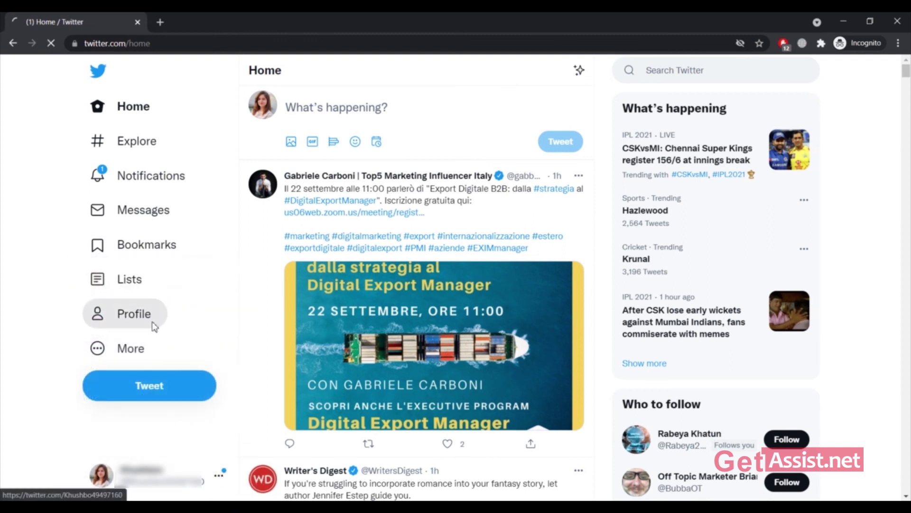